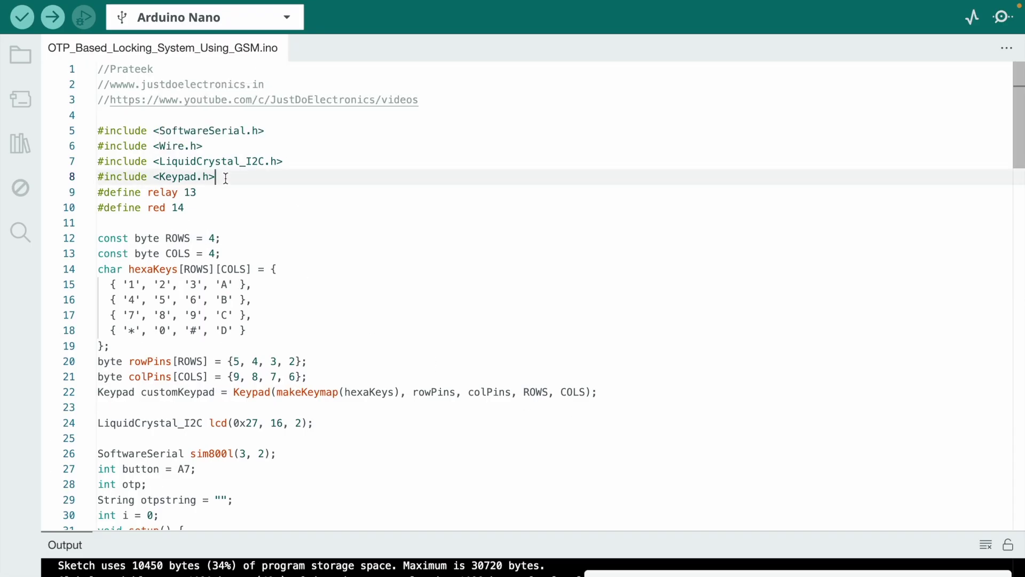
left_click_drag(216, 177, 94, 162)
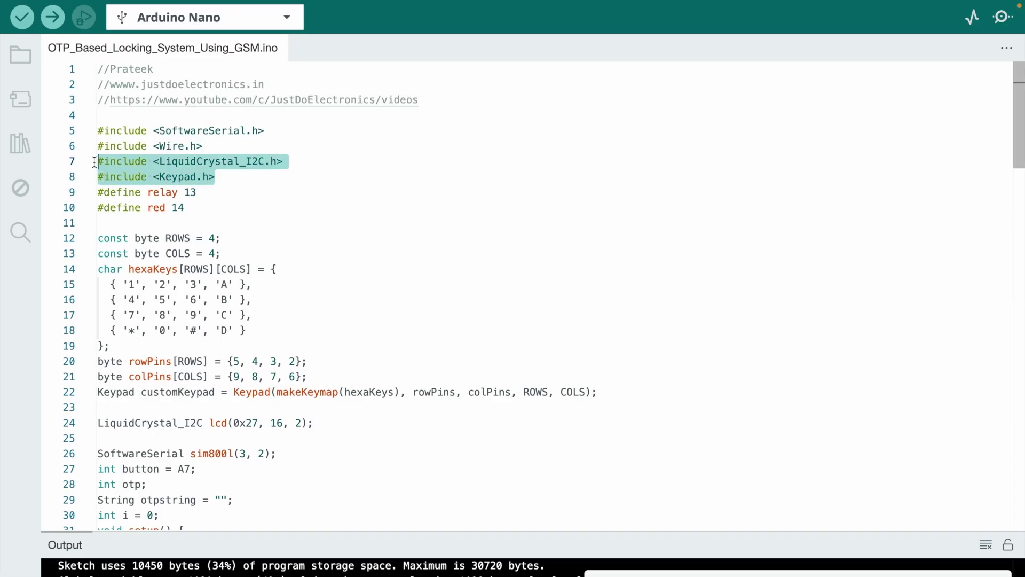
left_click(247, 178)
left_click_drag(265, 163, 178, 161)
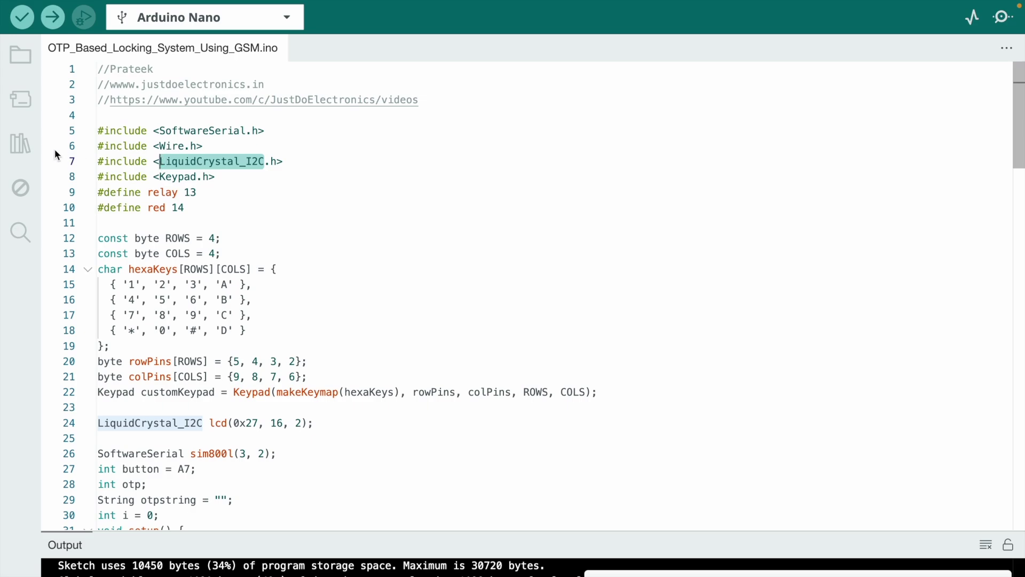
left_click(21, 145)
key("ctrl+a")
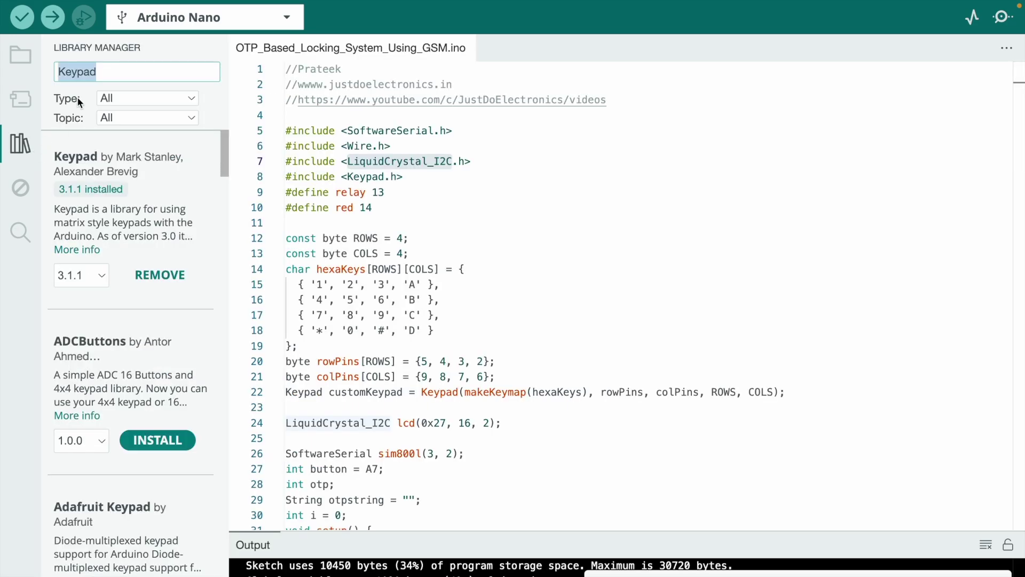
type("LiquidCrystal_I2C")
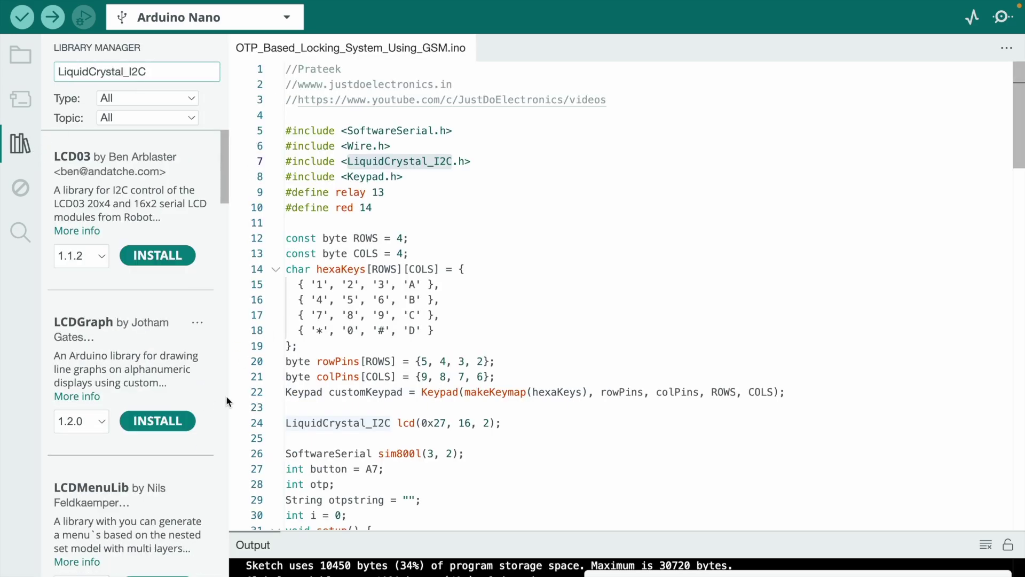
scroll(195, 372, "down", 2)
scroll(195, 372, "down", 3)
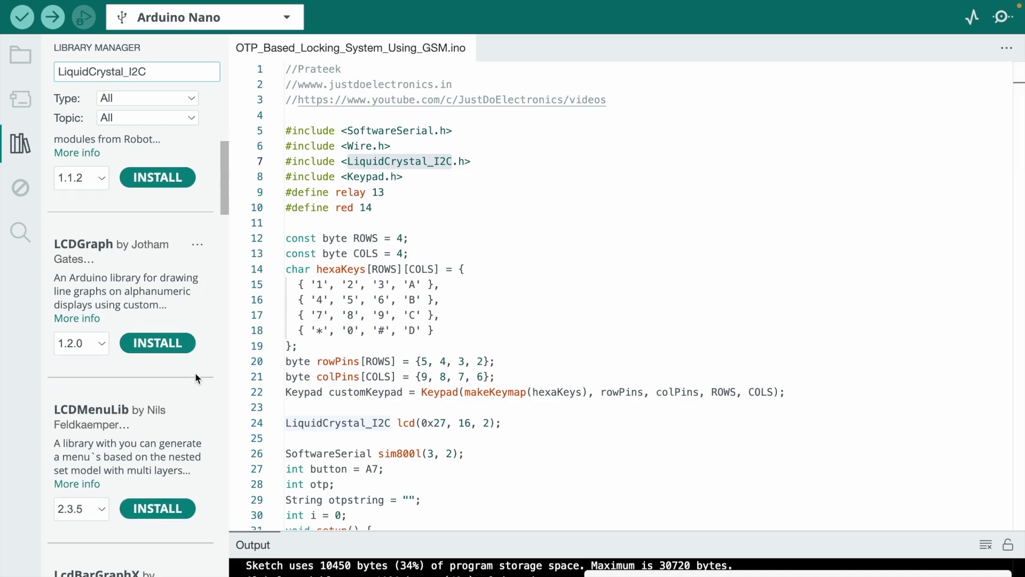
scroll(194, 372, "down", 2)
scroll(195, 372, "down", 2)
scroll(195, 372, "down", 2)
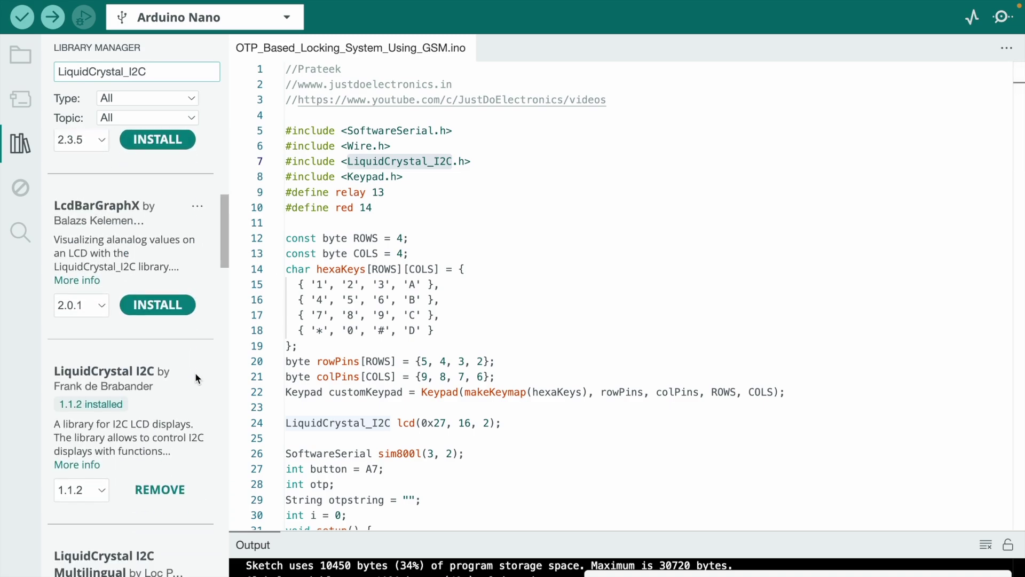
scroll(195, 372, "down", 2)
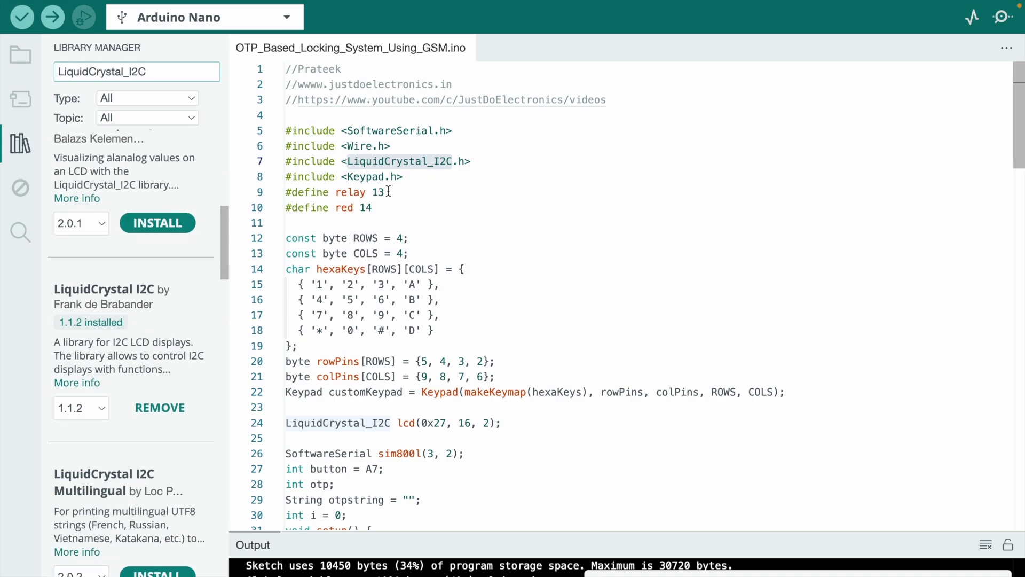
left_click(379, 177)
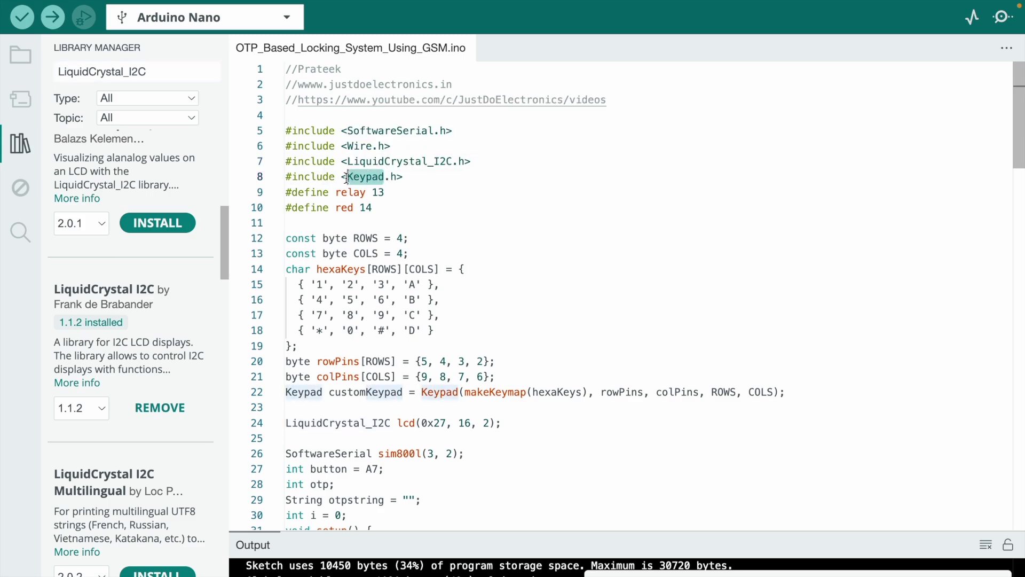
left_click(162, 74)
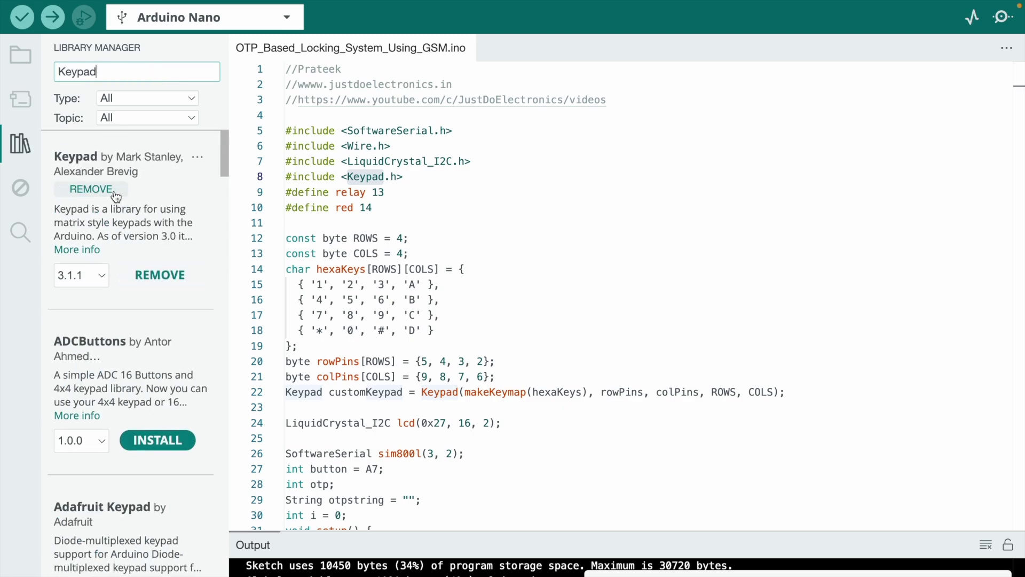
left_click(20, 145)
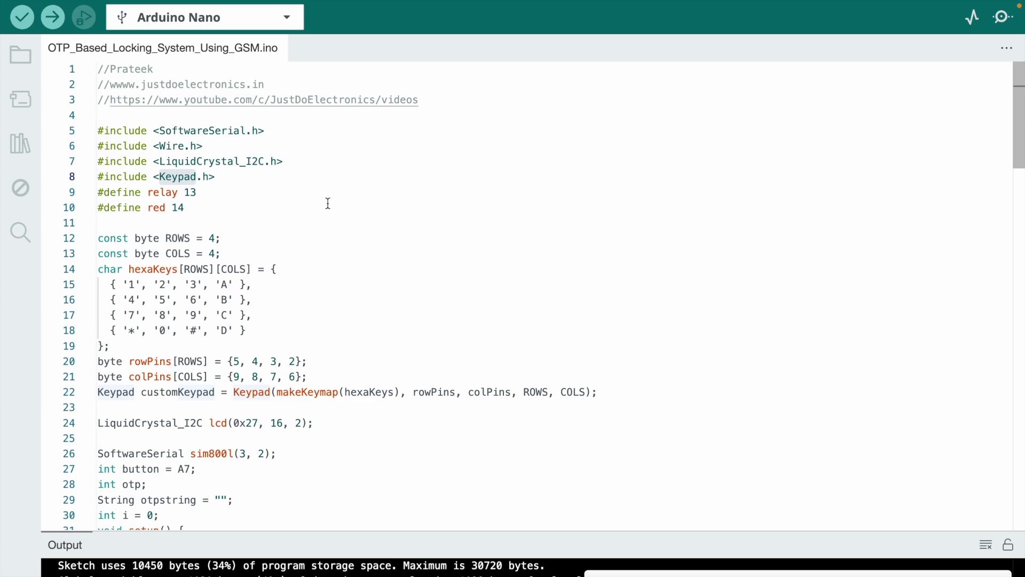
Review the relay, red, keypad, row, column and sim800l pin definitions on lines 9-26
left_click_drag(254, 197, 163, 195)
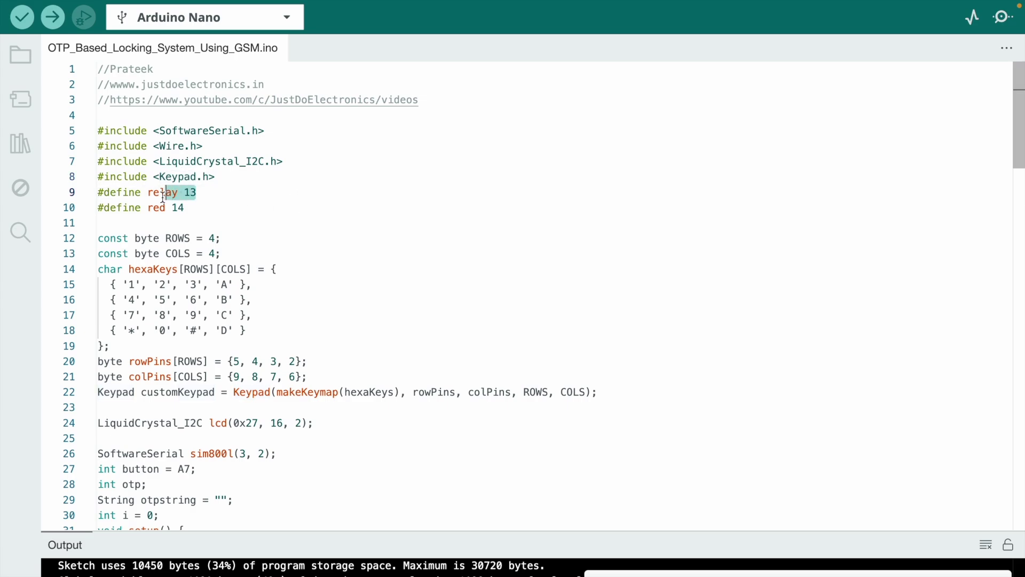
left_click(219, 206)
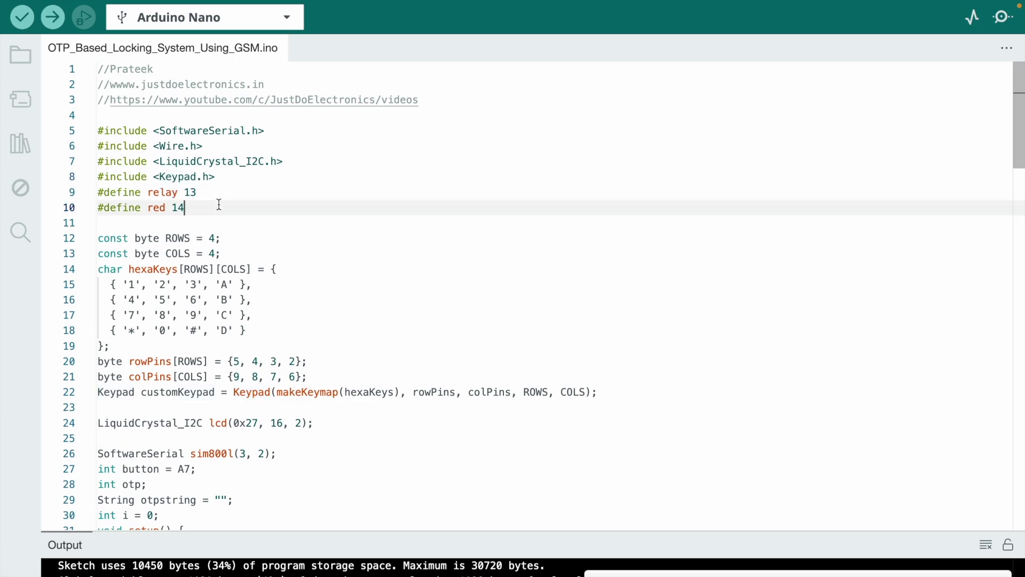
left_click_drag(186, 207, 128, 210)
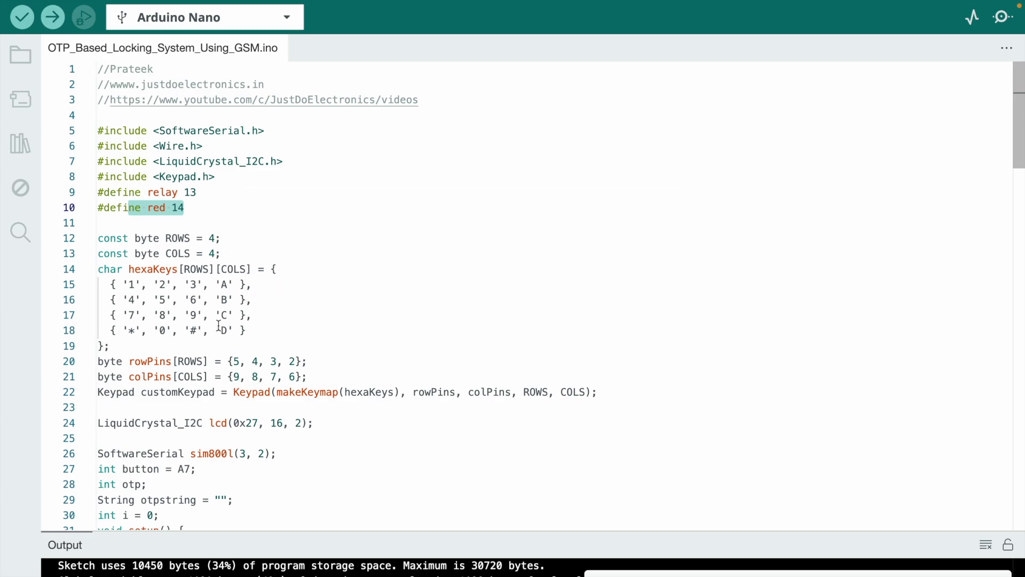
left_click_drag(118, 345, 82, 241)
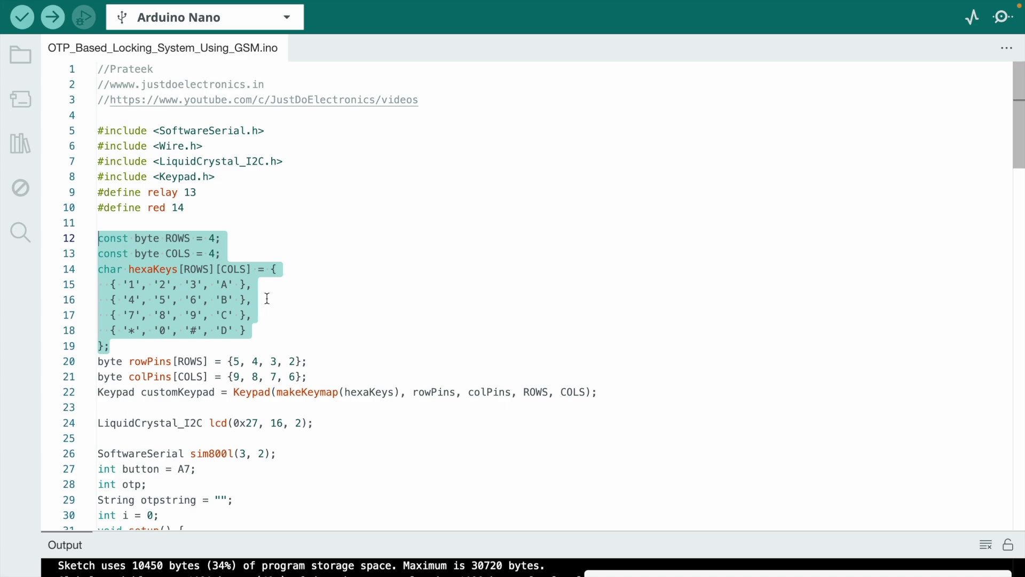
scroll(261, 335, "down", 4)
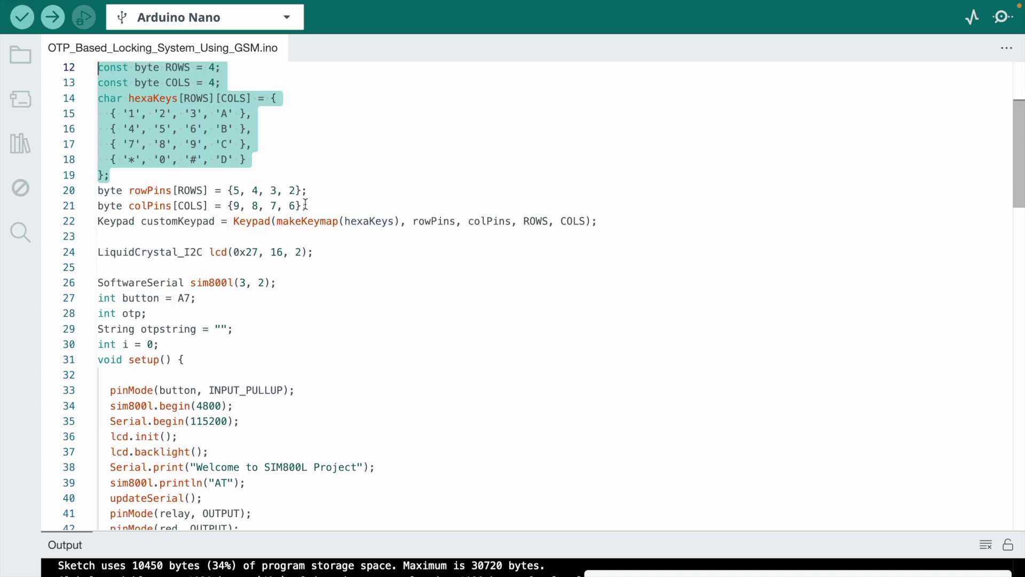
left_click_drag(307, 191, 183, 191)
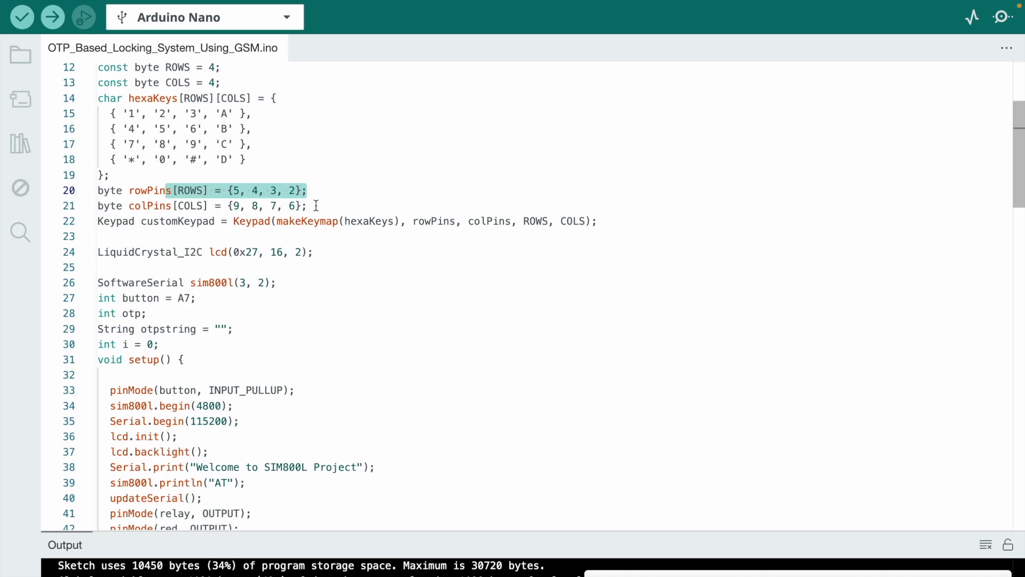
left_click_drag(307, 206, 172, 207)
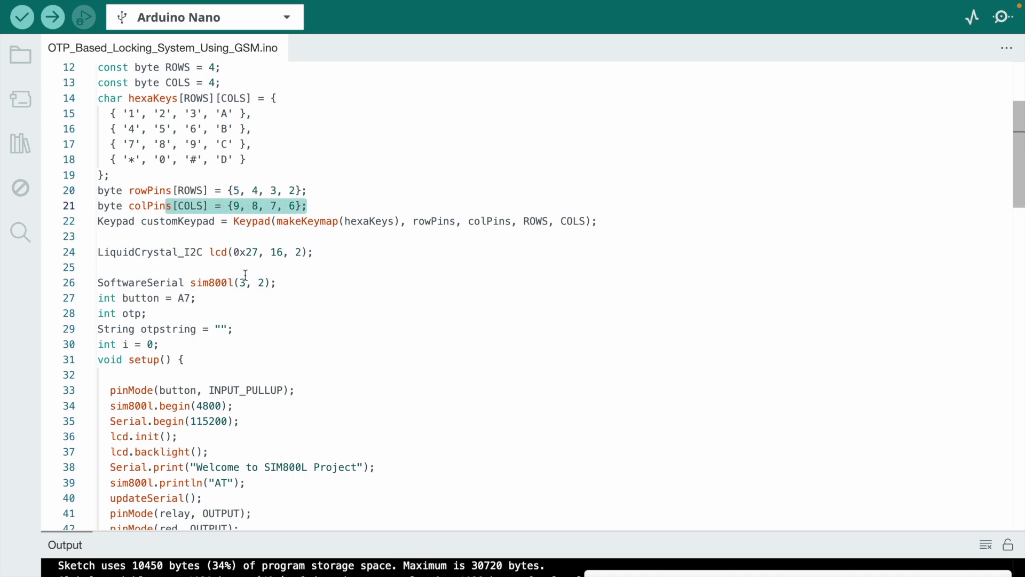
scroll(257, 295, "down", 2)
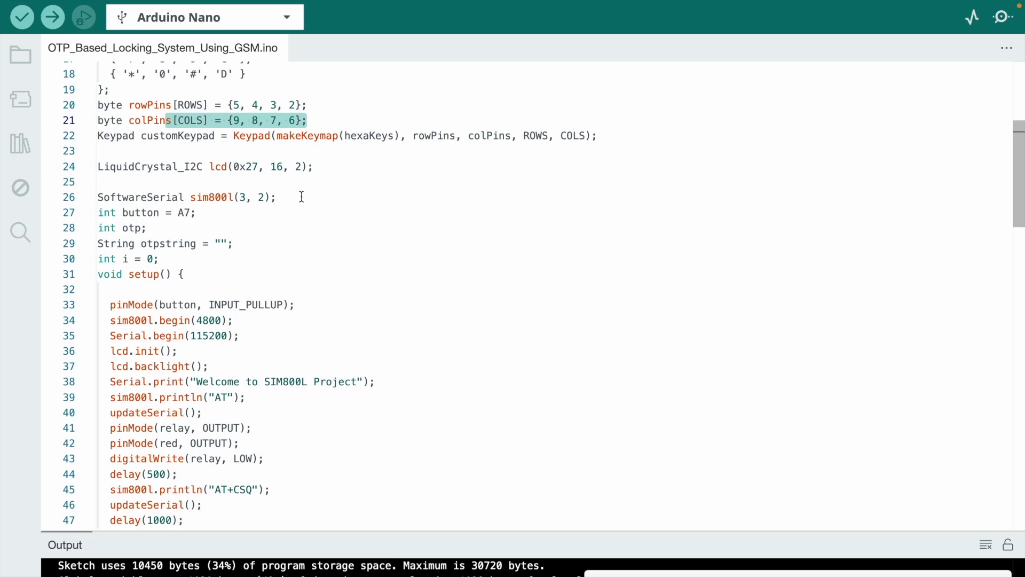
left_click_drag(301, 197, 81, 193)
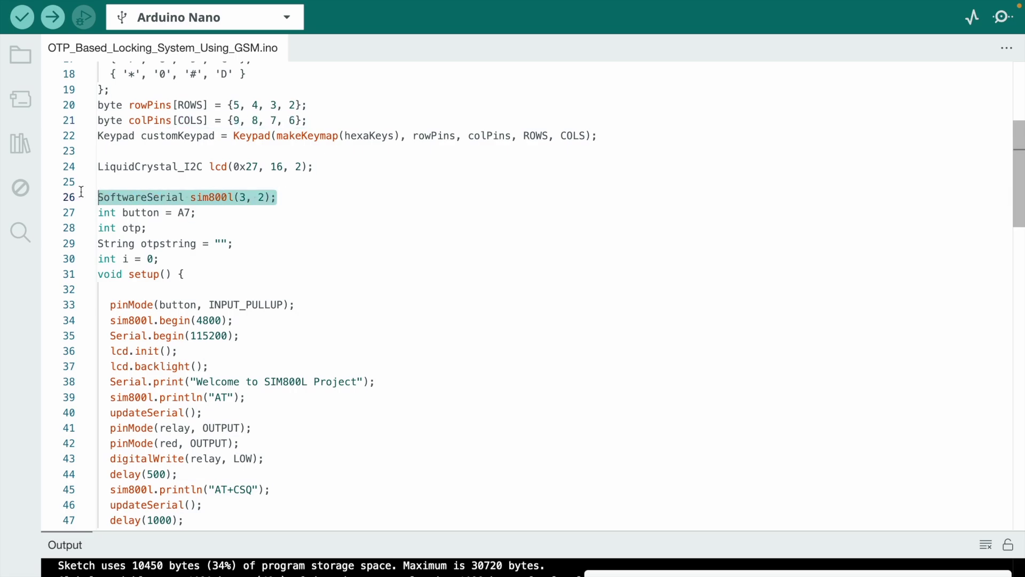
Change sim800l's pins from 3 and 2 to 10 and 11, save, and highlight line 27's button pin
left_click(246, 198)
key("BackSpace")
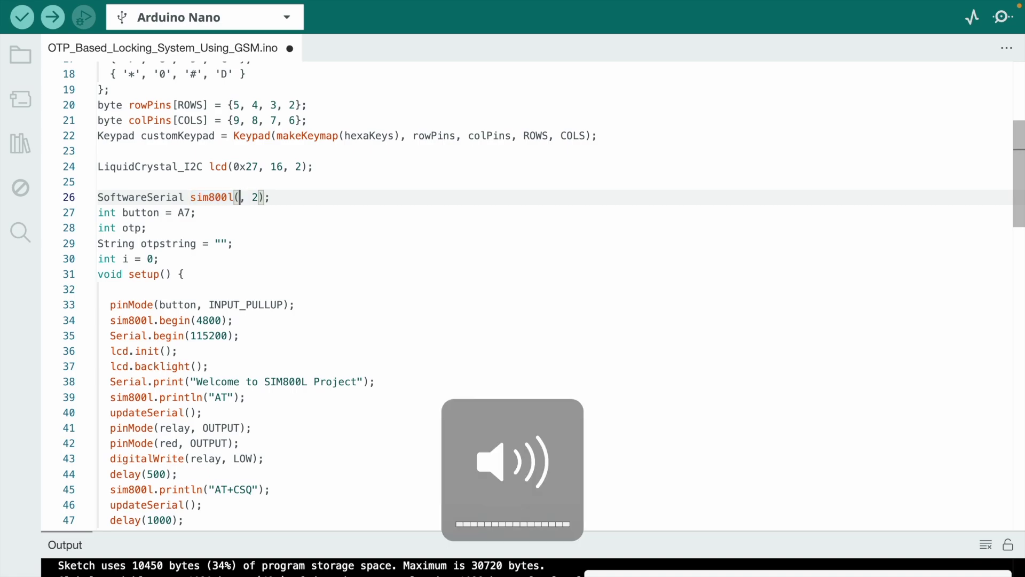
type("10")
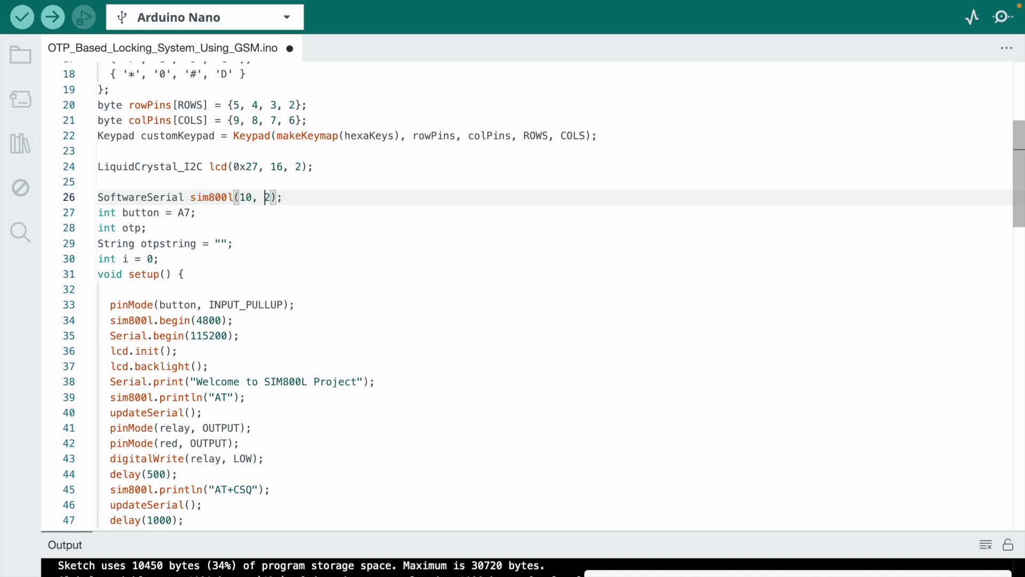
key("Right")
key("BackSpace")
type("11")
key("ctrl+s")
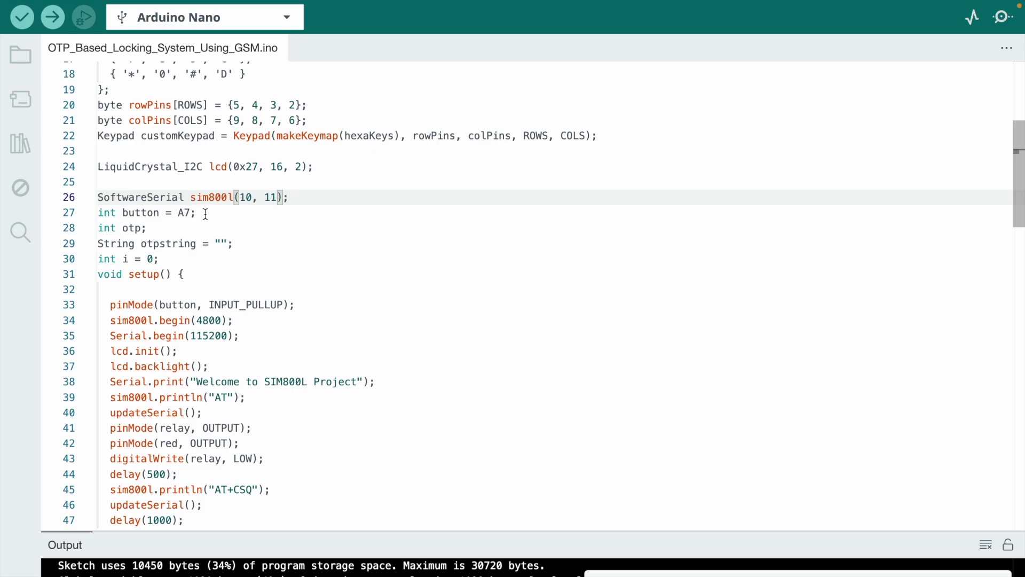
left_click_drag(199, 213, 90, 213)
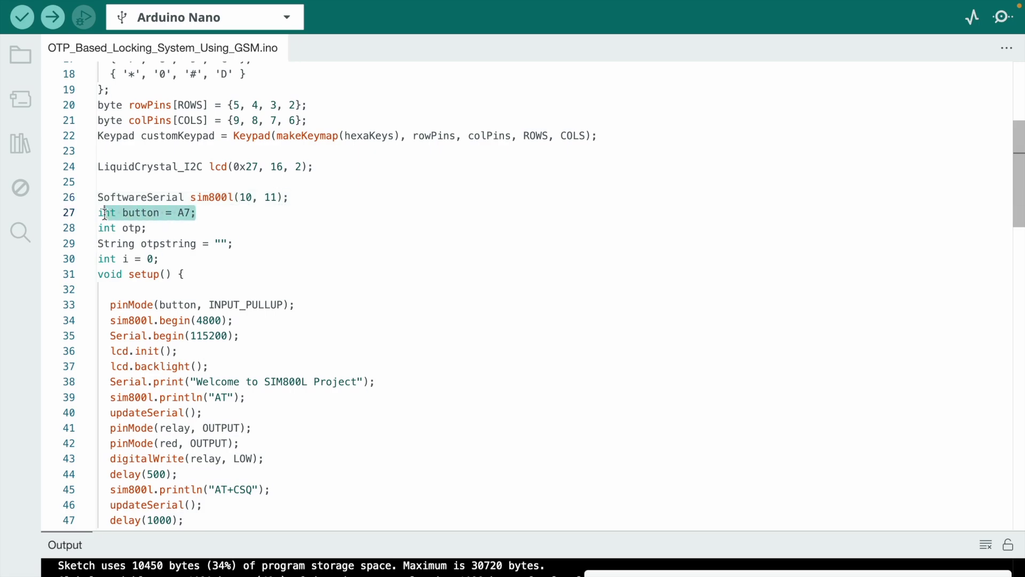
scroll(146, 277, "down", 4)
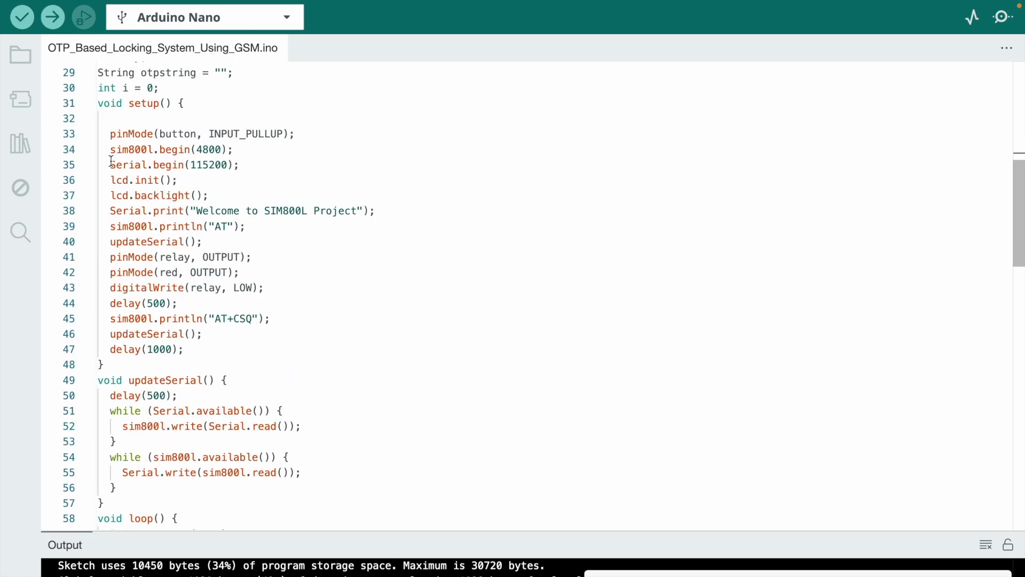
Collapse setup(), complete line 26 as sim800l(10, 11), and save the sketch
left_click(88, 102)
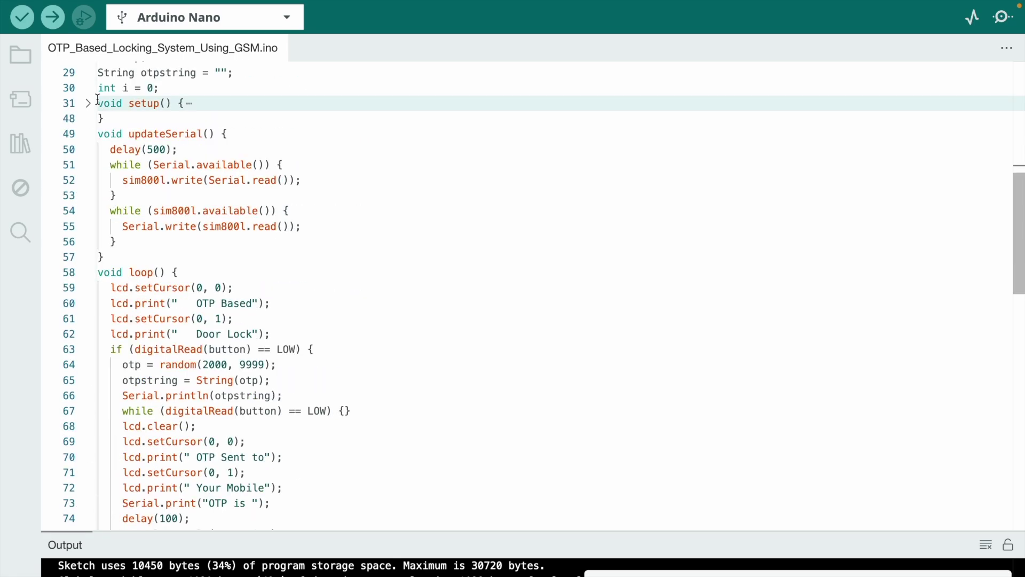
left_click(311, 241)
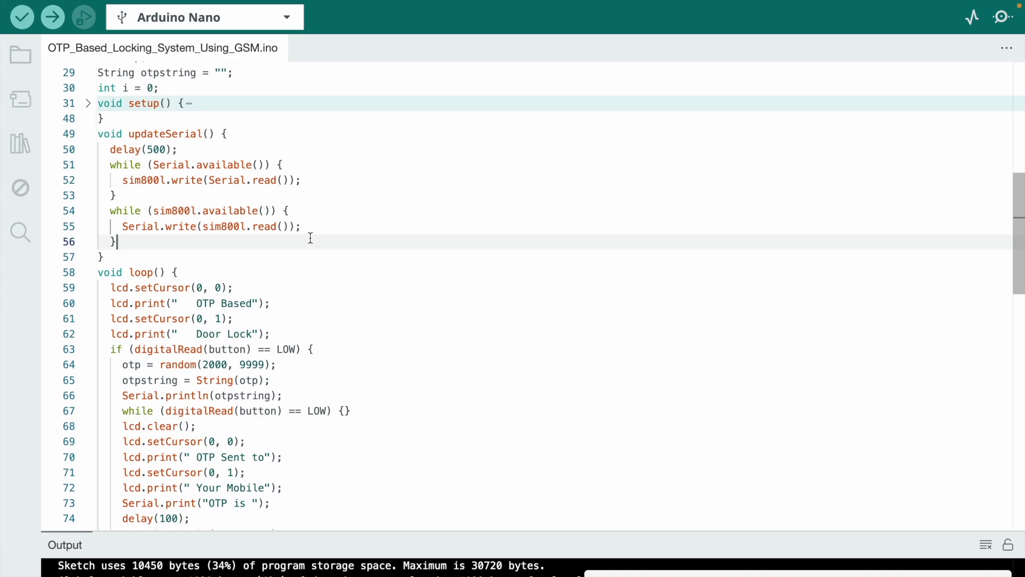
scroll(310, 241, "up", 1)
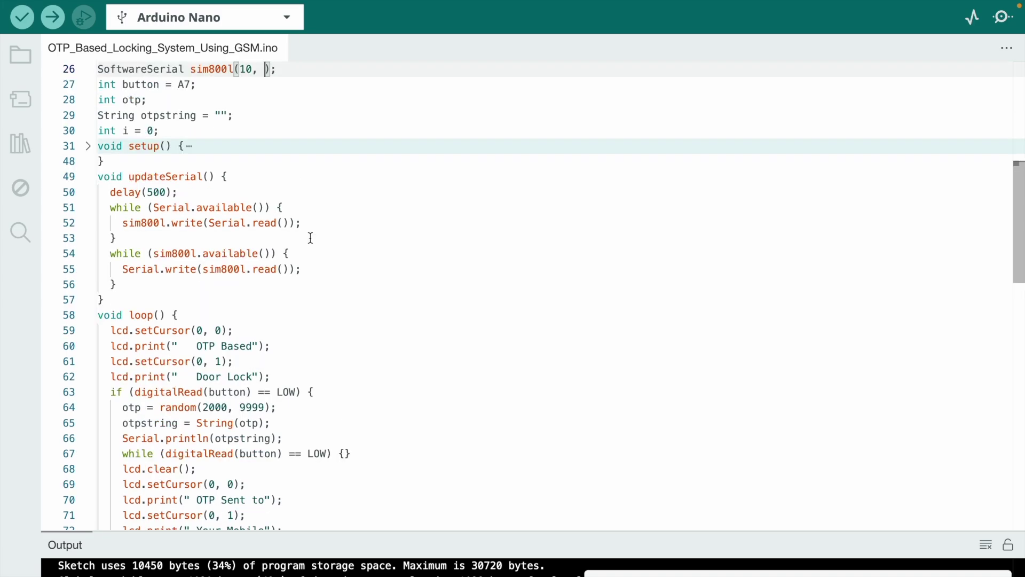
type("11")
key("ctrl+s")
scroll(312, 243, "down", 5)
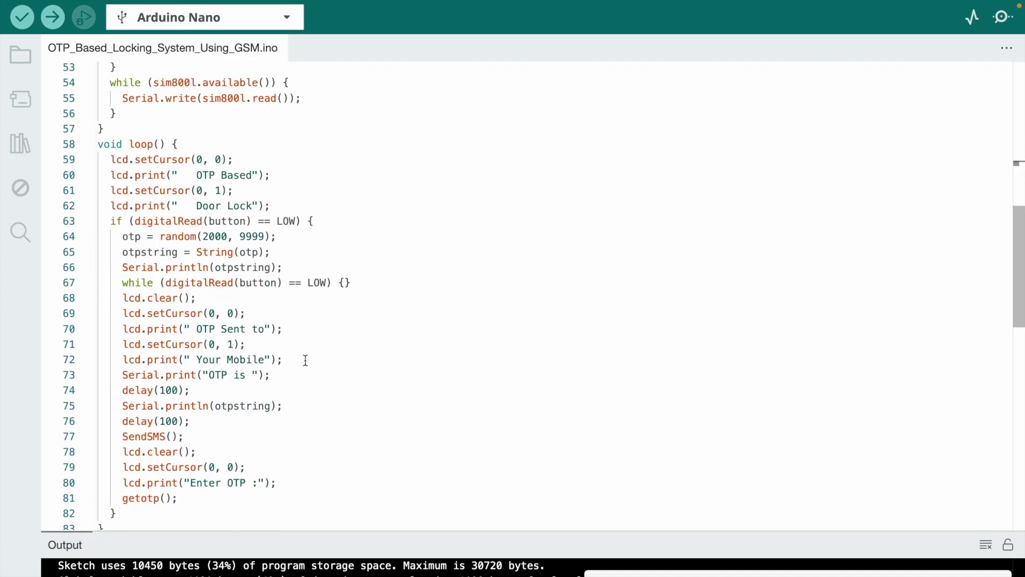
left_click(109, 160)
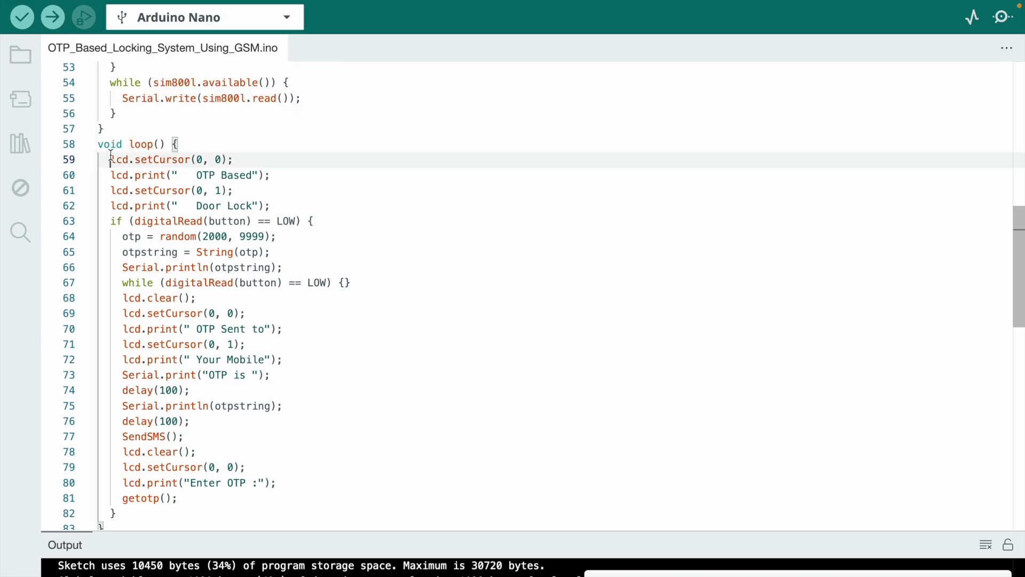
scroll(216, 209, "up", 4)
scroll(220, 211, "up", 4)
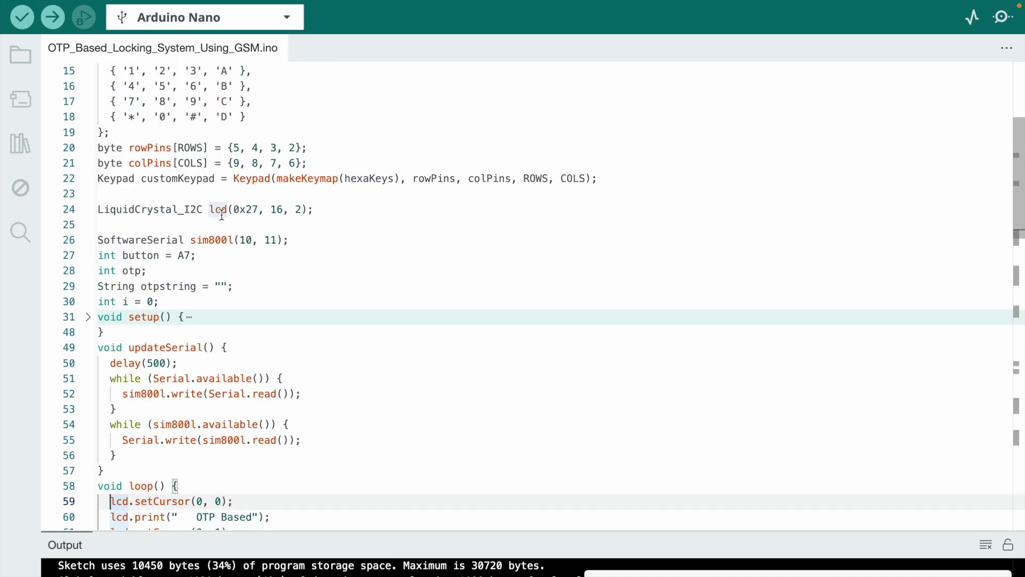
scroll(219, 392, "down", 12)
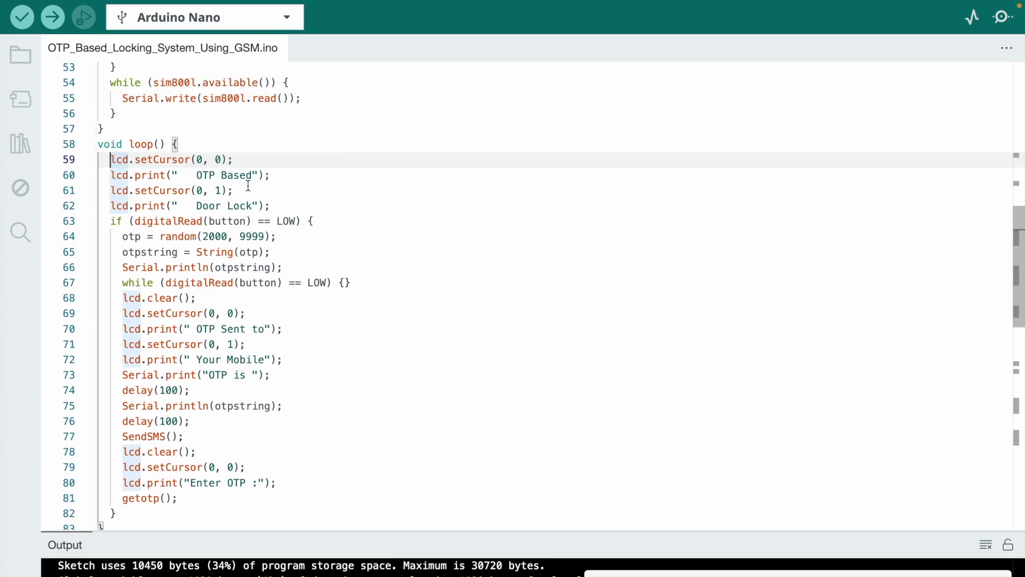
scroll(271, 292, "down", 2)
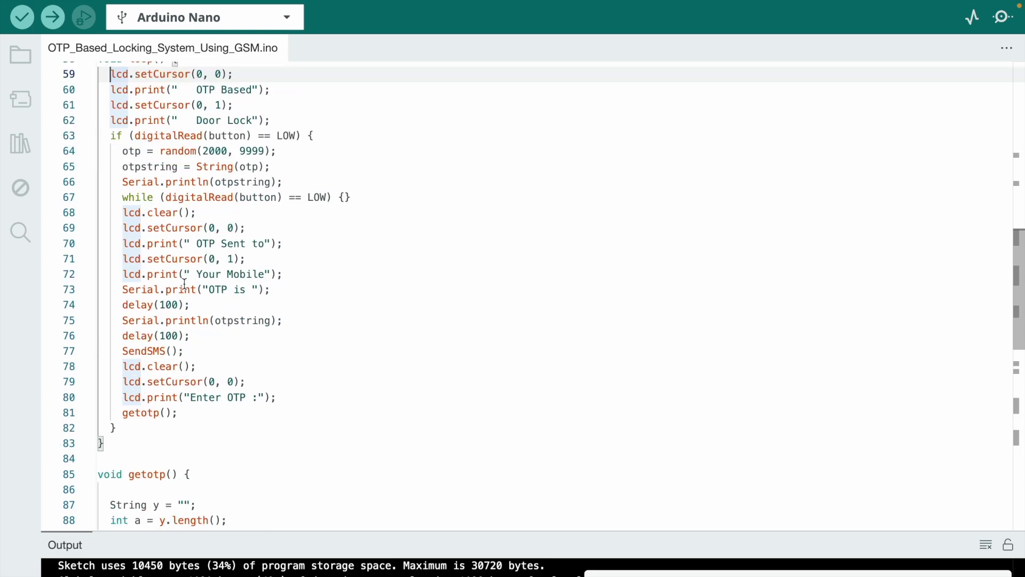
left_click_drag(110, 135, 180, 196)
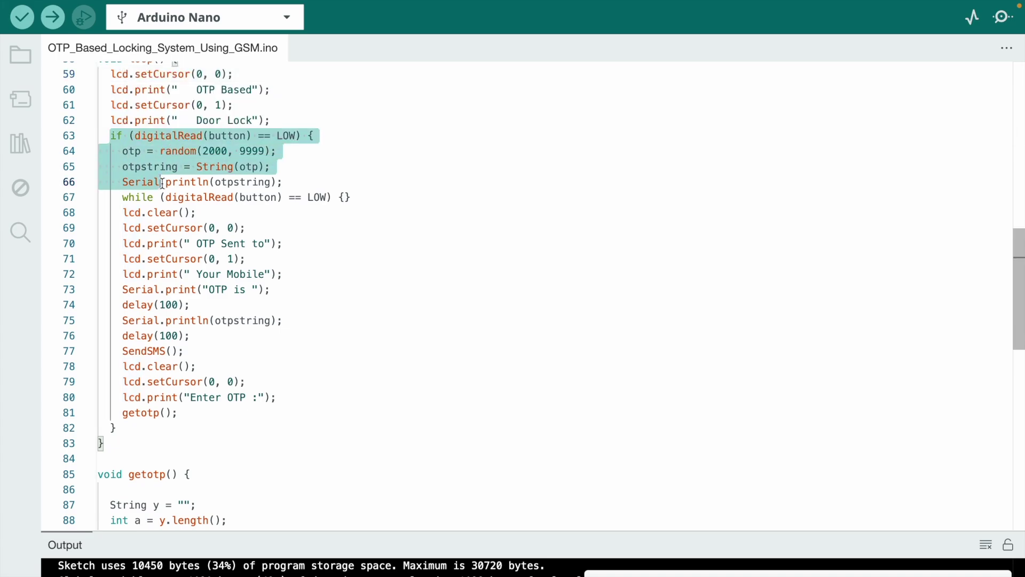
left_click(328, 164)
left_click_drag(277, 150, 90, 150)
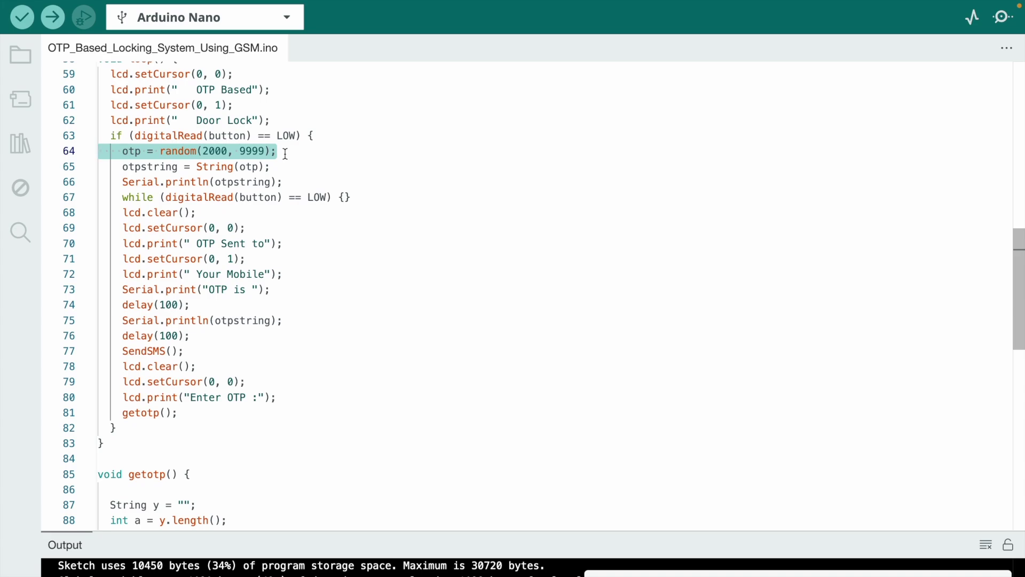
mouse_move(178, 151)
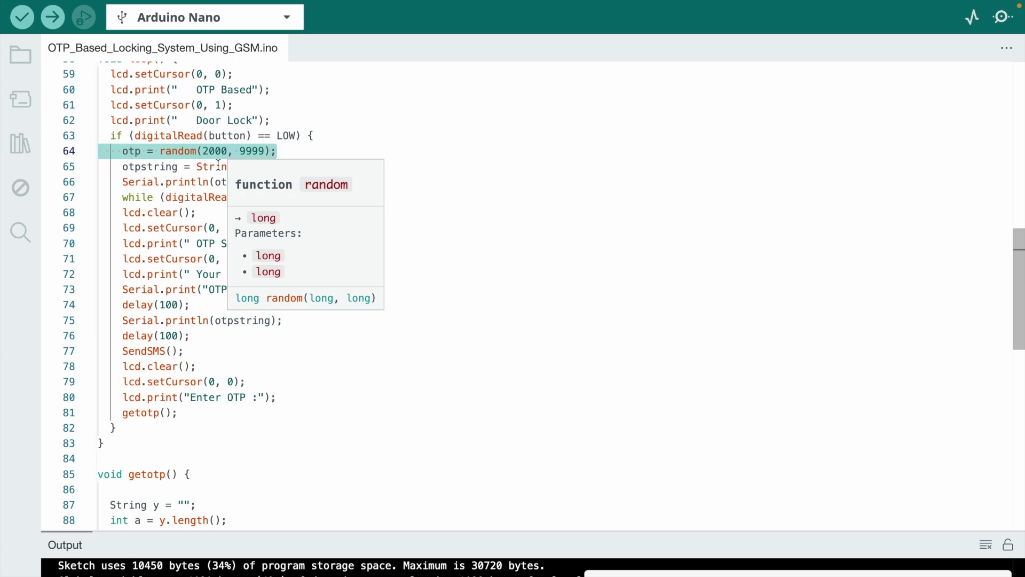
left_click(184, 227)
left_click(307, 149)
left_click_drag(277, 150, 200, 153)
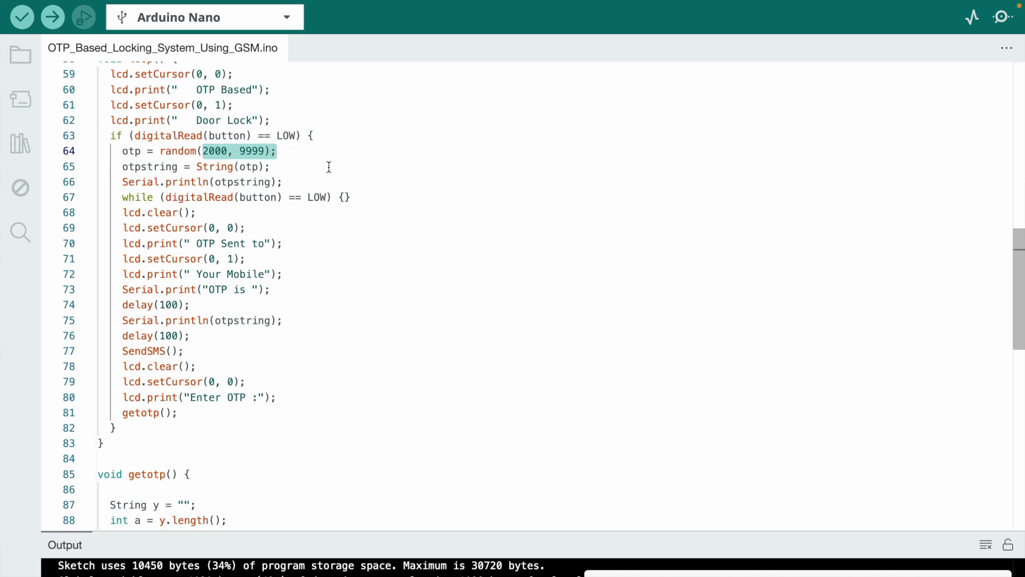
scroll(282, 243, "down", 3)
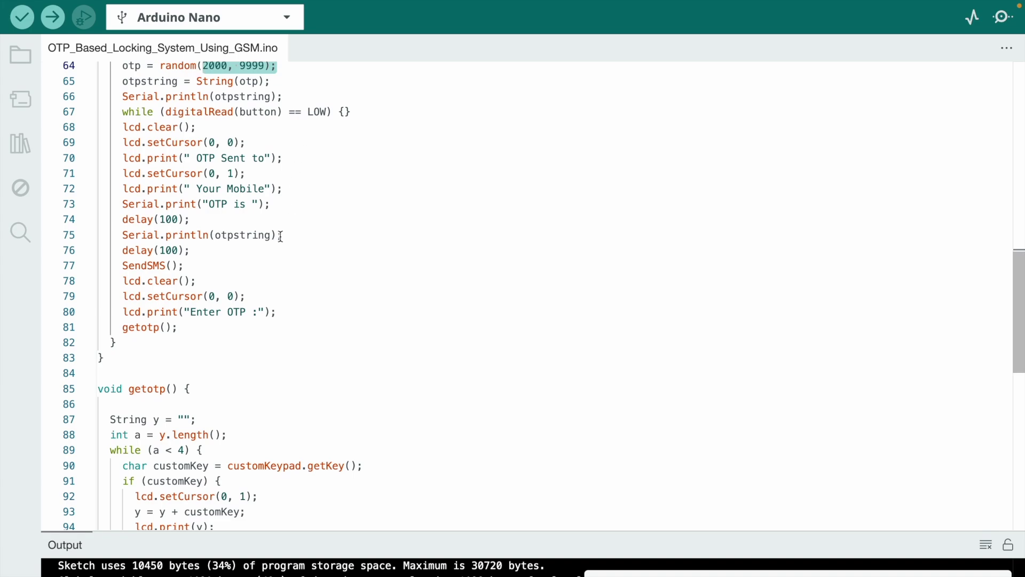
scroll(281, 235, "down", 5)
scroll(280, 238, "down", 5)
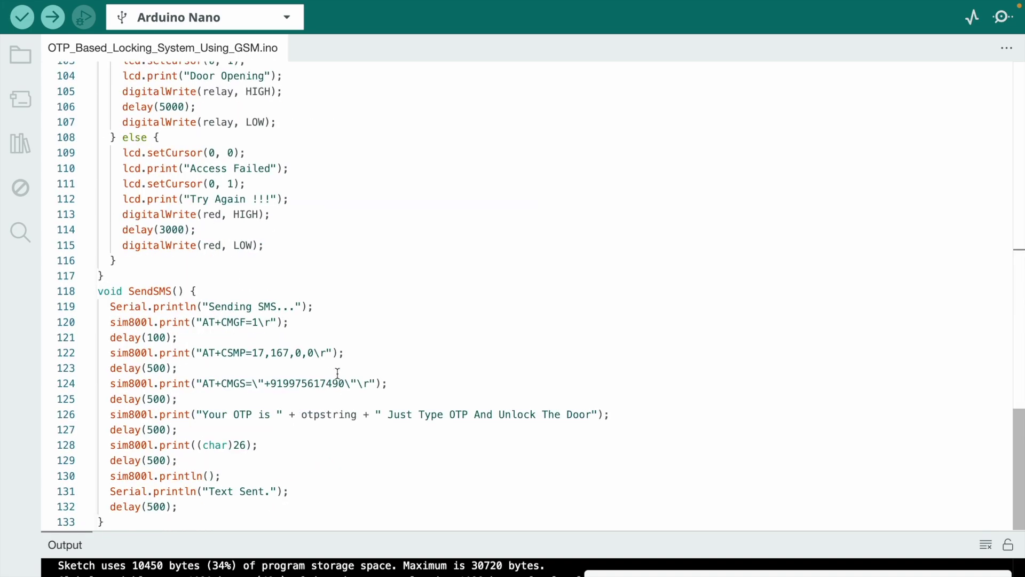
left_click_drag(346, 384, 261, 383)
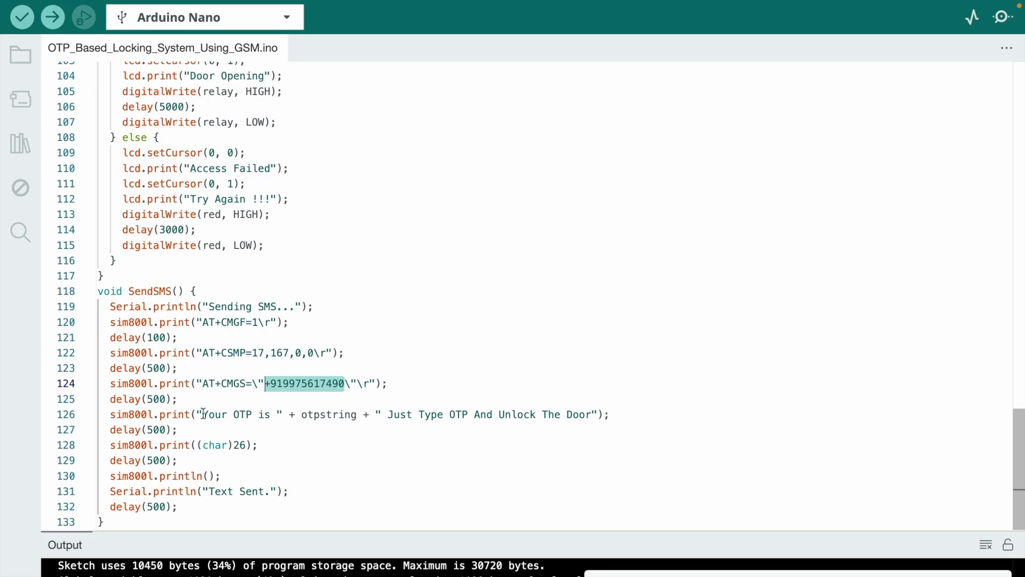
left_click_drag(202, 414, 265, 414)
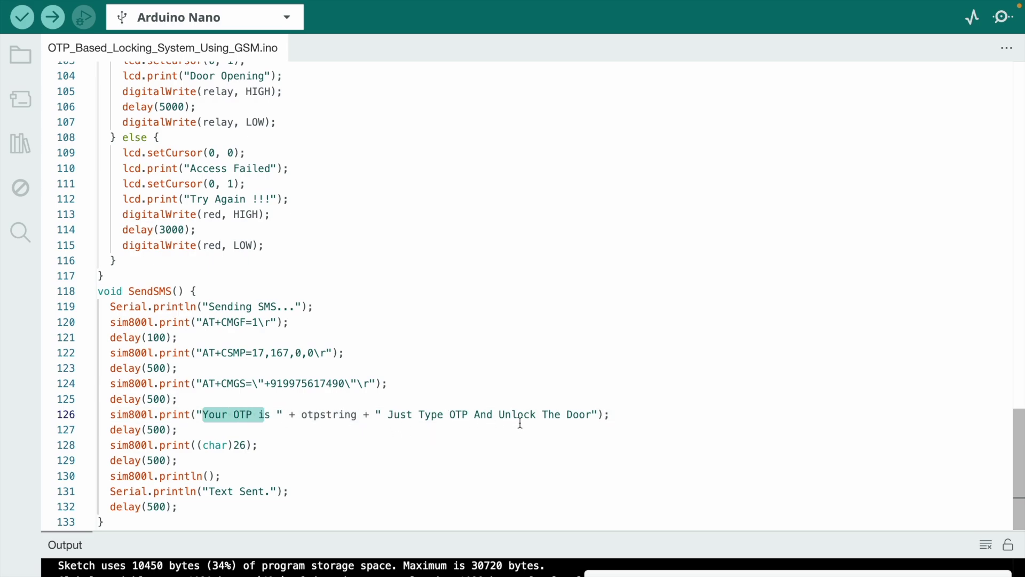
scroll(319, 400, "up", 4)
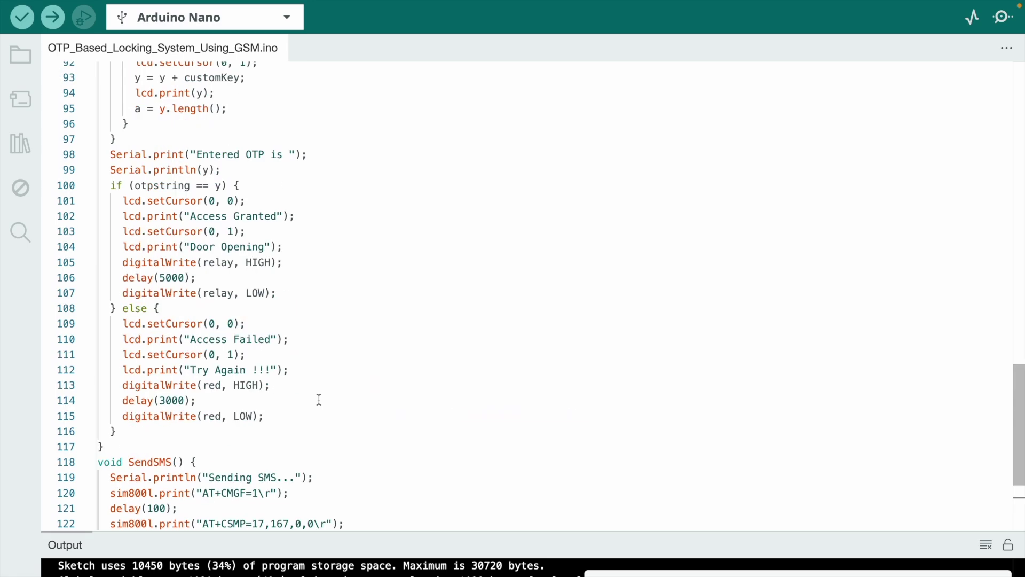
scroll(320, 400, "up", 10)
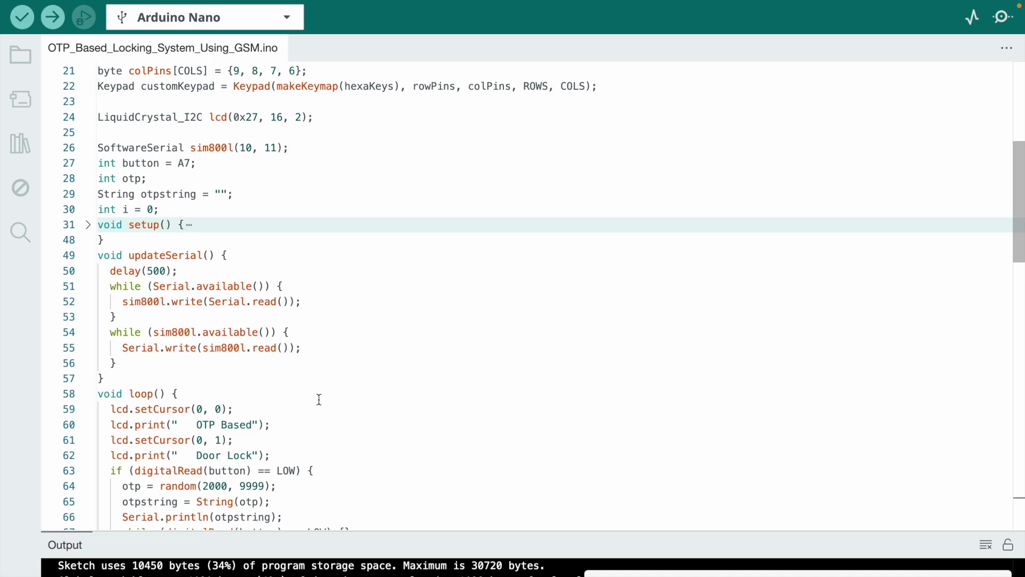
scroll(318, 400, "up", 10)
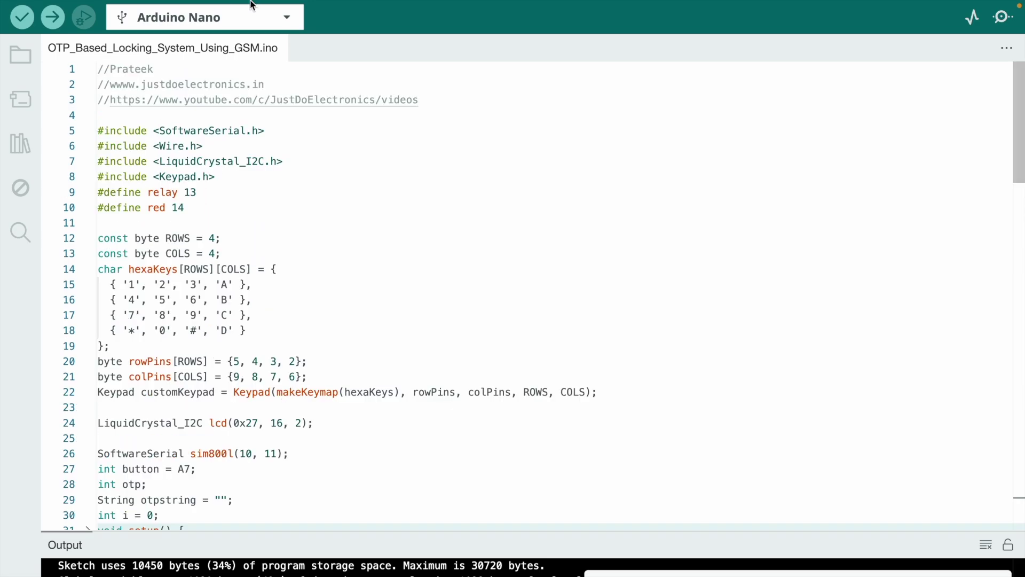
Confirm the Arduino Nano board and ATmega328P (Old Bootloader) processor, then verify the sketch
left_click(225, 8)
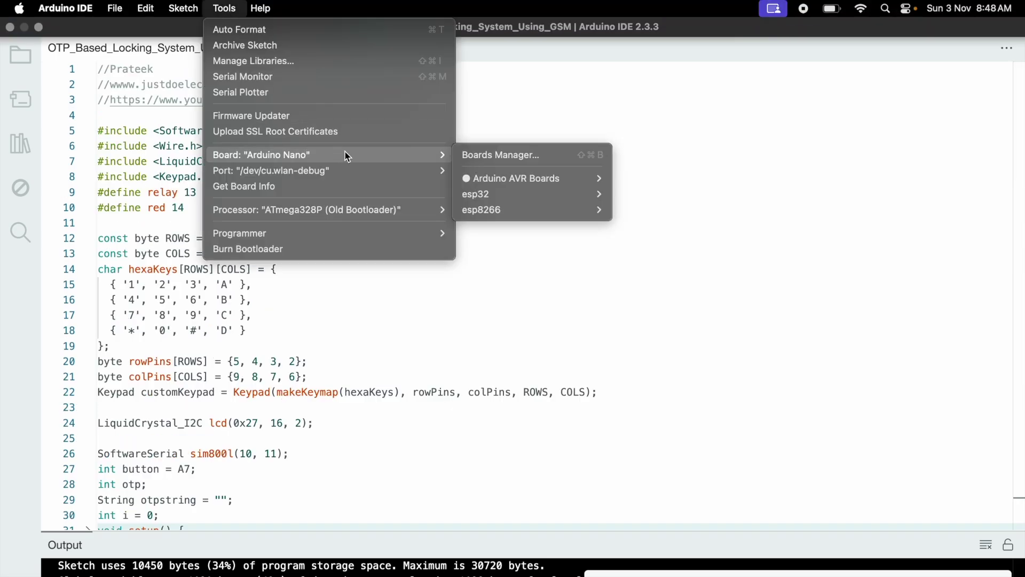
mouse_move(517, 178)
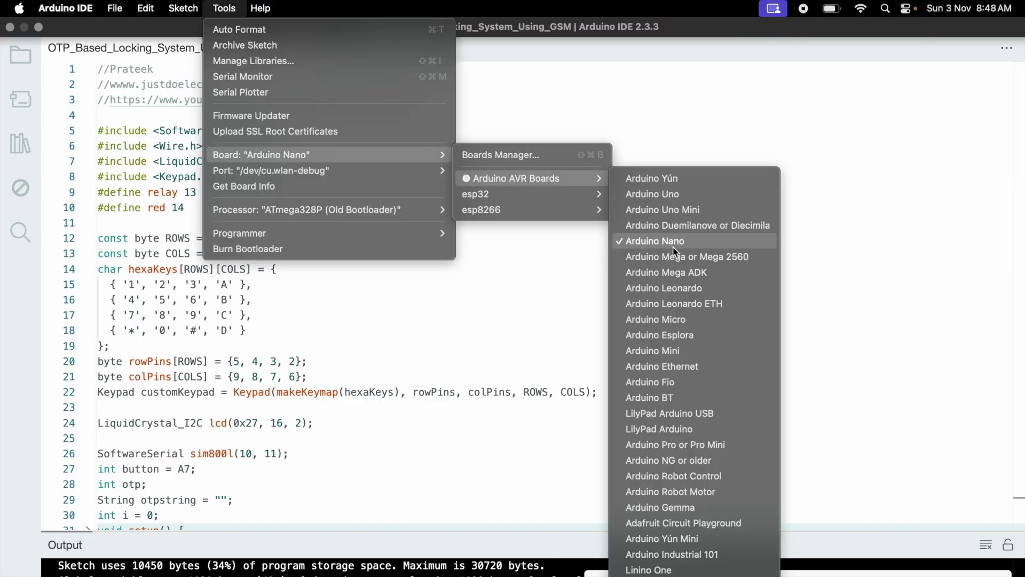
left_click(655, 240)
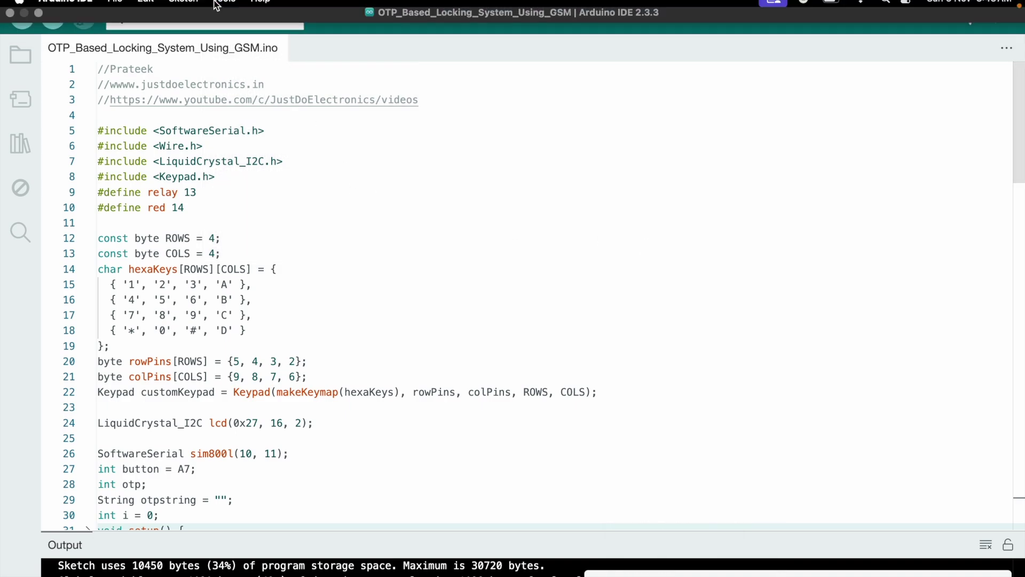
left_click(224, 8)
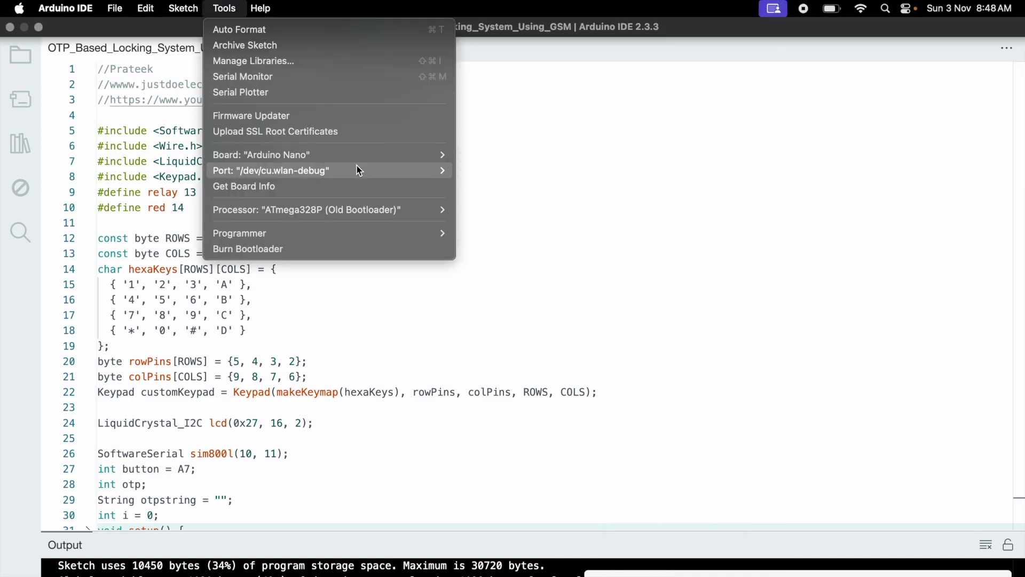
mouse_move(306, 210)
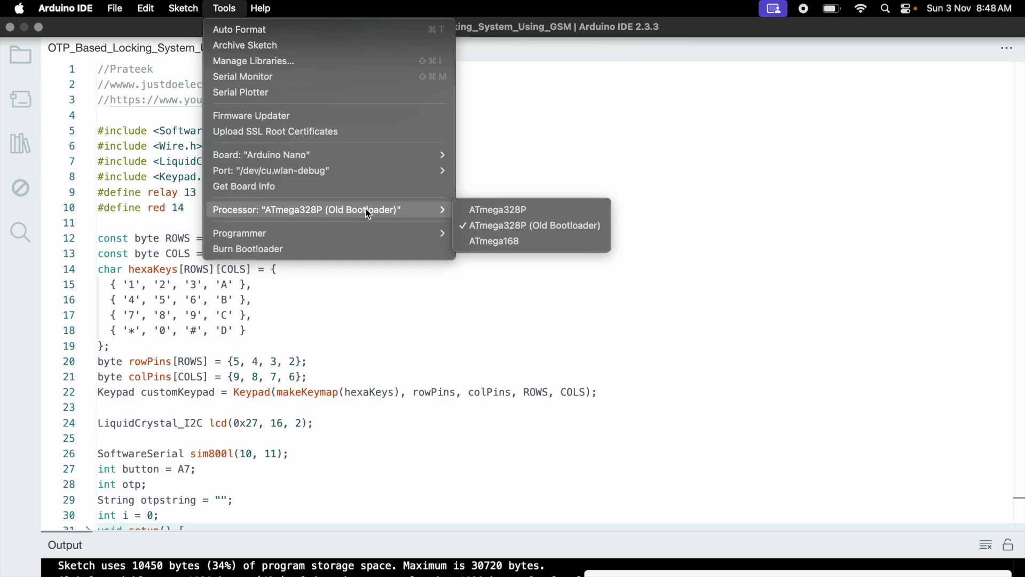
left_click(470, 228)
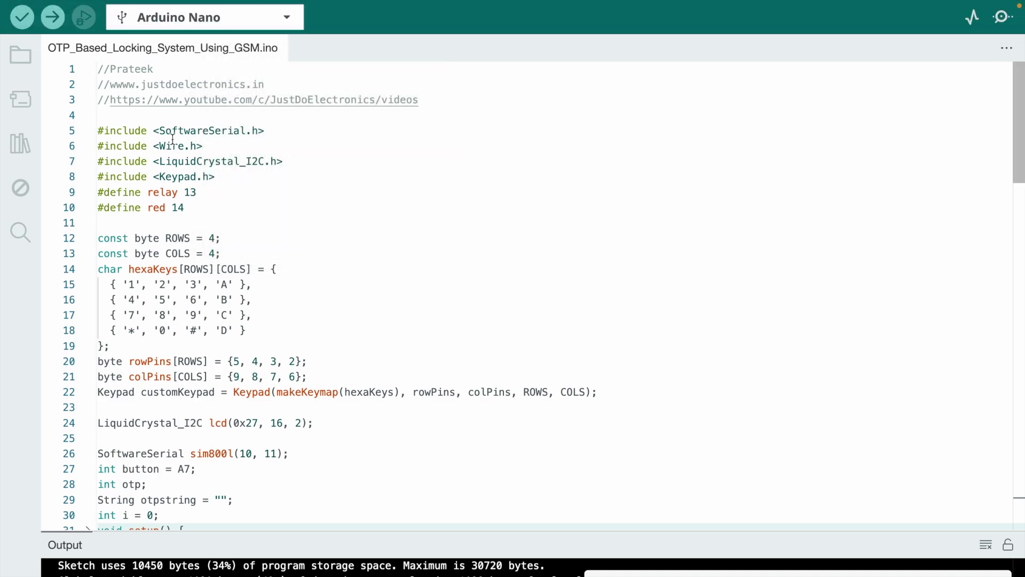
left_click(22, 17)
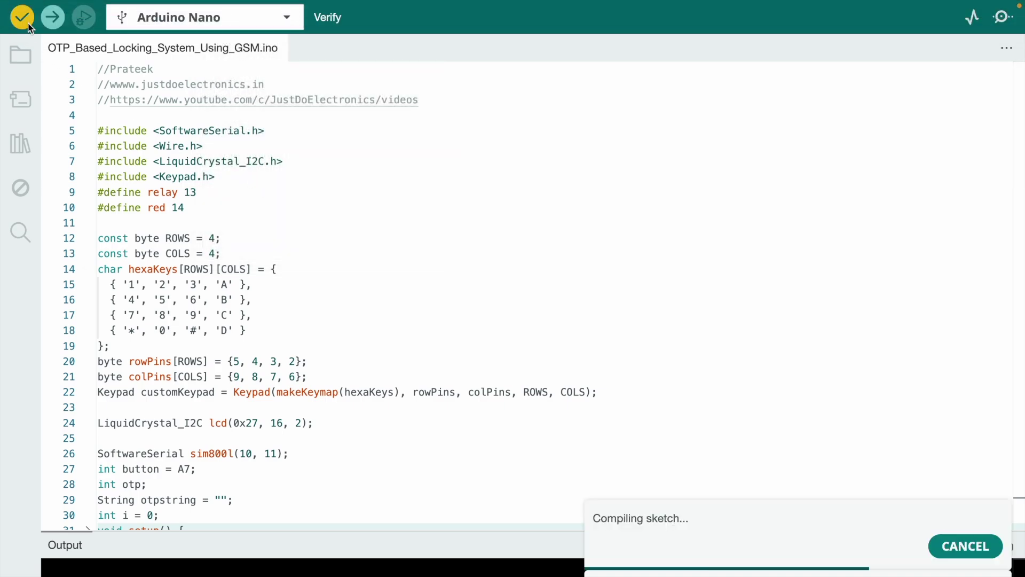